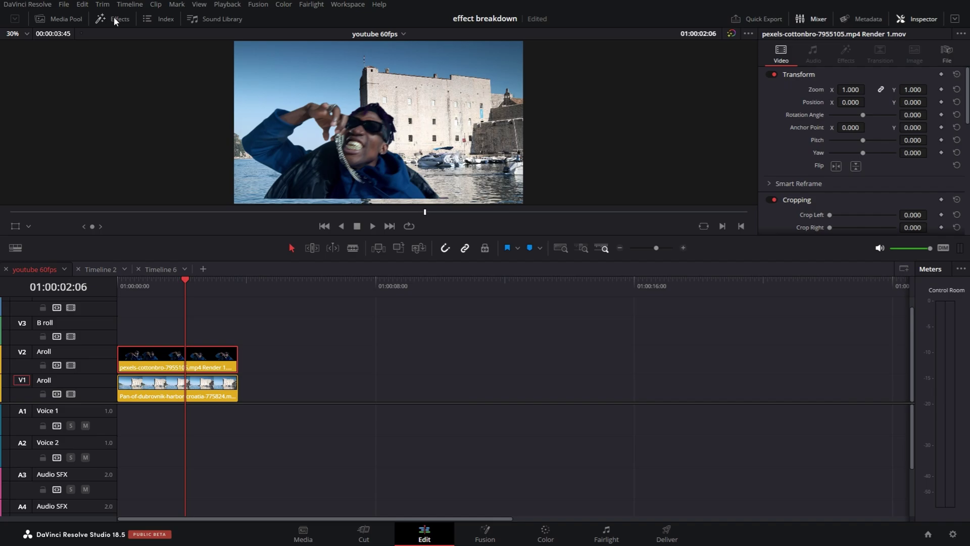
# Set the dancer clip's Watercolor Smoothness to 0.024, then return the playhead near the clip start
pyautogui.click(115, 20)
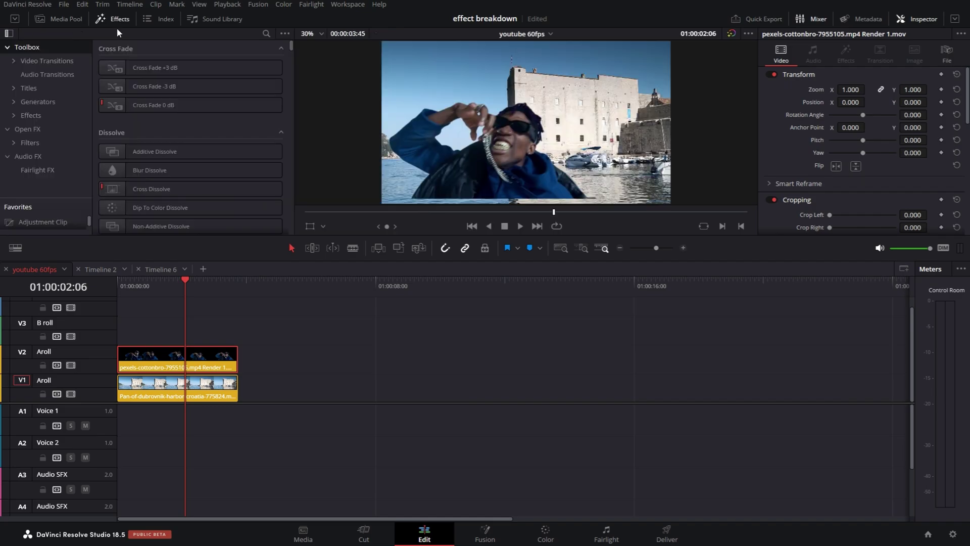
pyautogui.click(30, 130)
pyautogui.scroll(-10, 201, 94)
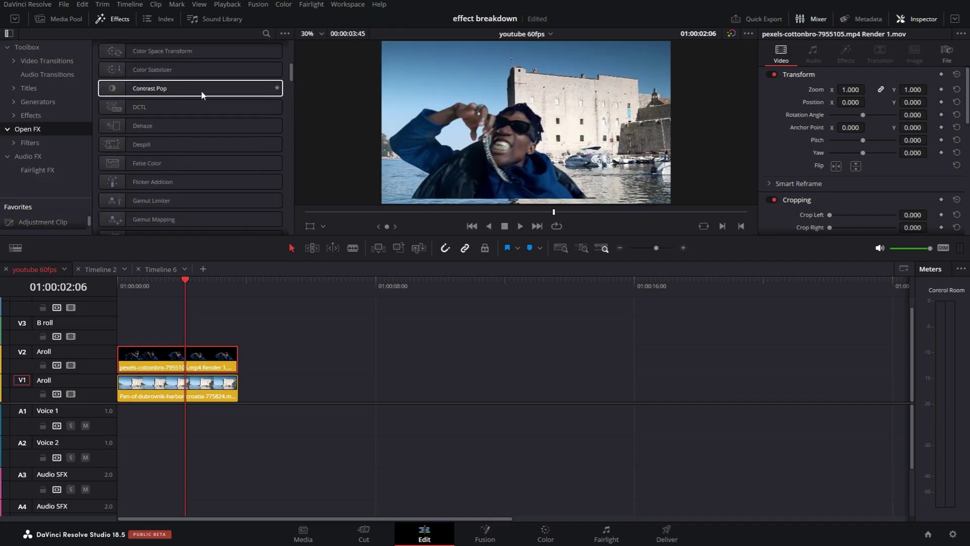
pyautogui.scroll(-12, 201, 96)
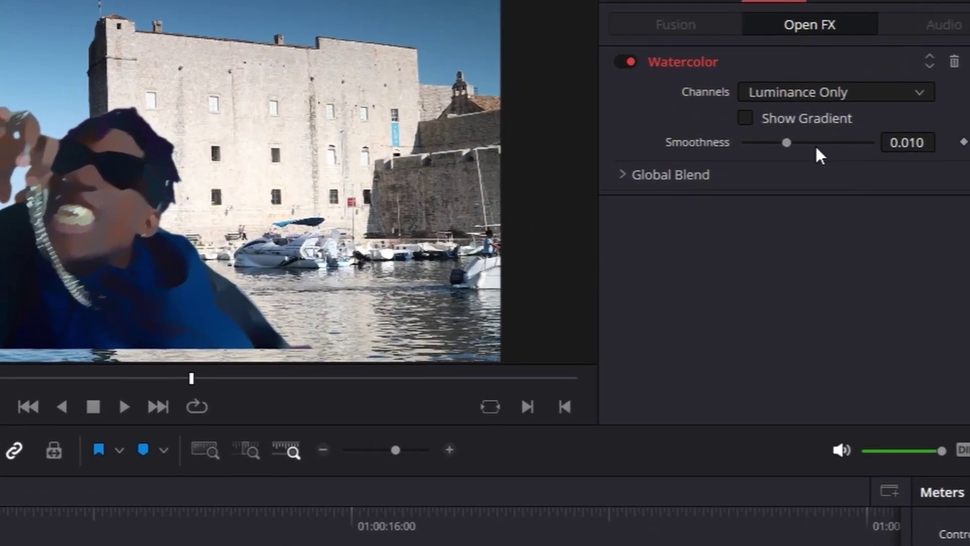
pyautogui.moveTo(787, 142); pyautogui.dragTo(844, 142)
pyautogui.moveTo(156, 323); pyautogui.dragTo(168, 323)
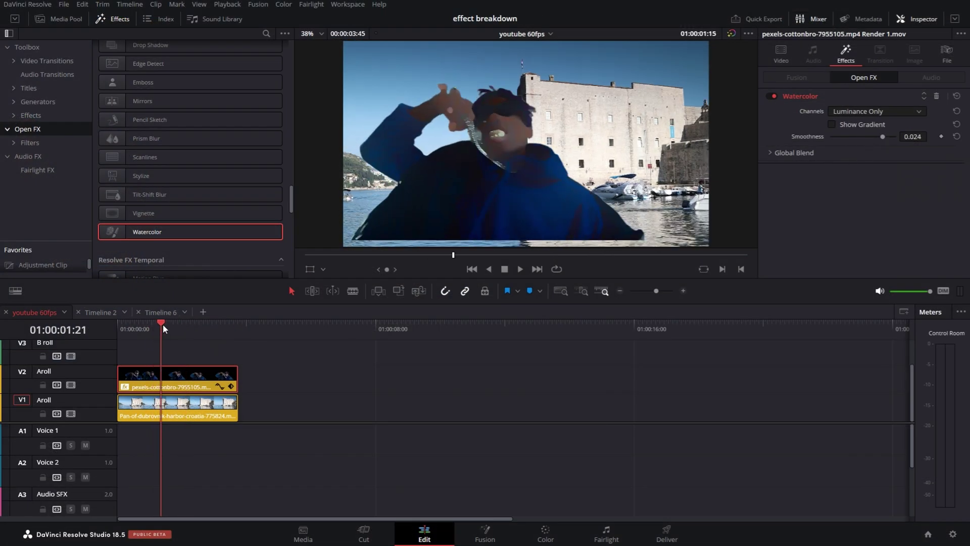
# Combine both stacked clips into a Fusion clip and delete its Merge node in Fusion
pyautogui.hotkey('shift', 'f')
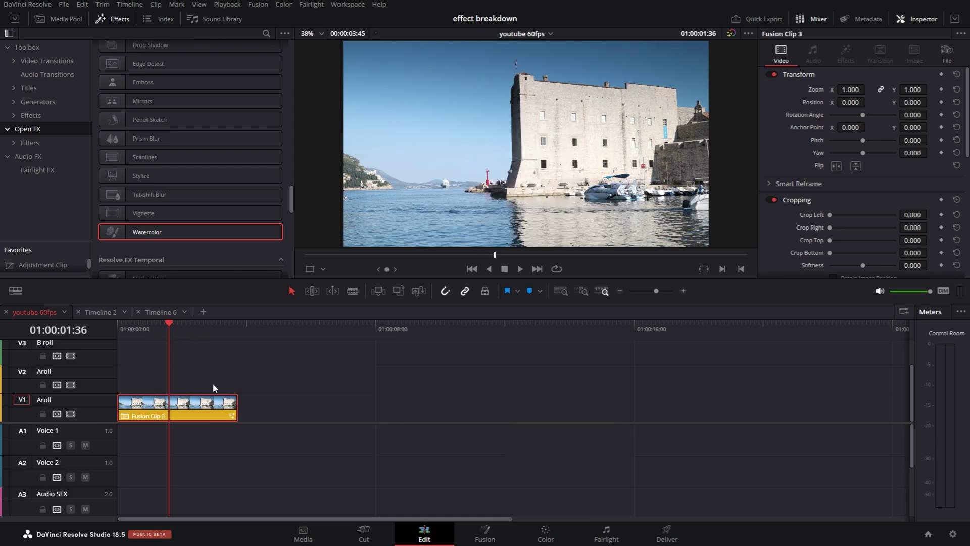
pyautogui.click(485, 533)
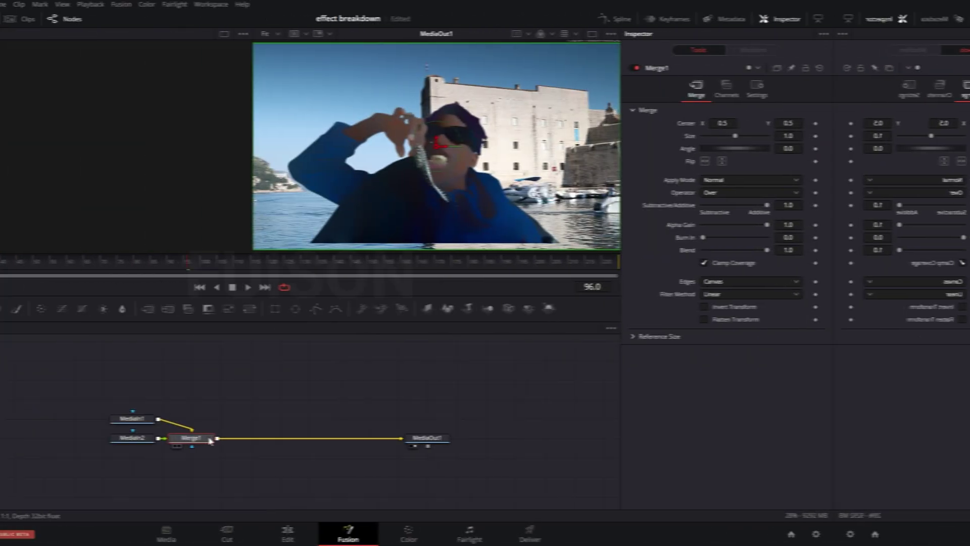
pyautogui.press('Delete')
pyautogui.moveTo(268, 419); pyautogui.dragTo(357, 437)
# Add a Planar Tracker after MediaIn1 with tracker type Hybrid Point/Area
pyautogui.hotkey('ctrl', 'space')
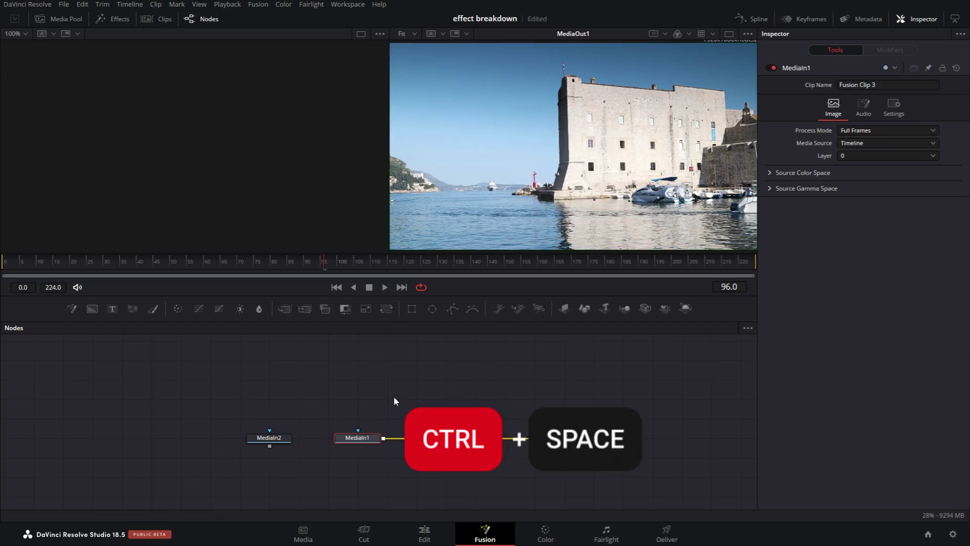
pyautogui.write('pla')
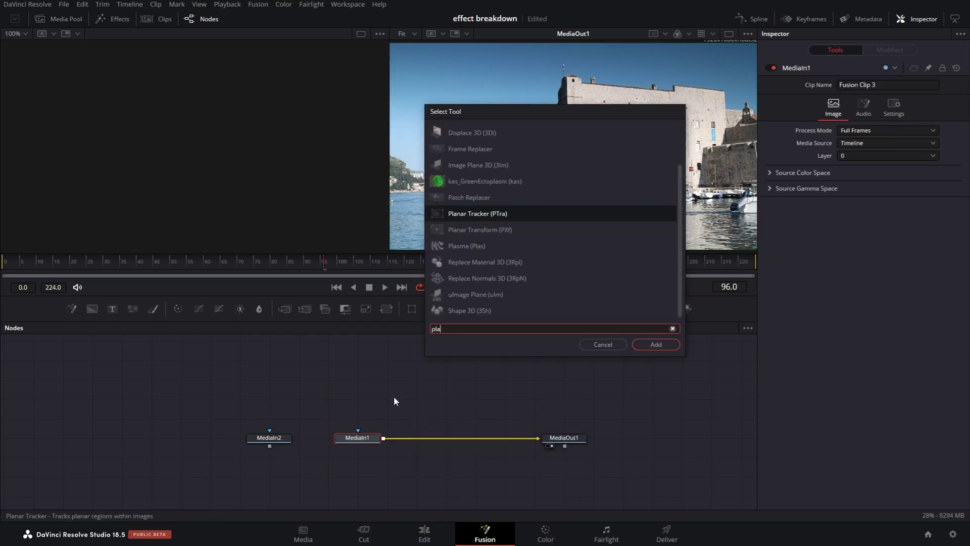
pyautogui.press('Return')
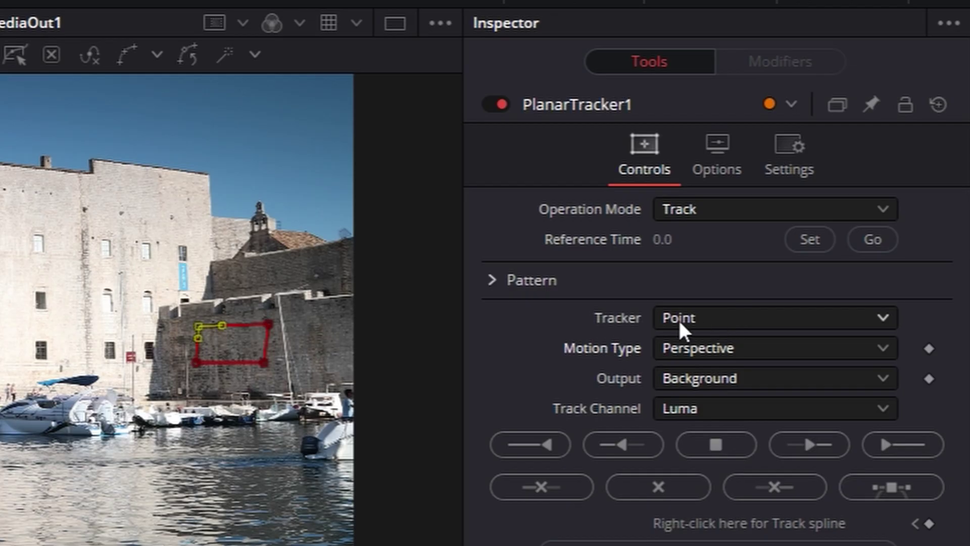
pyautogui.click(748, 328)
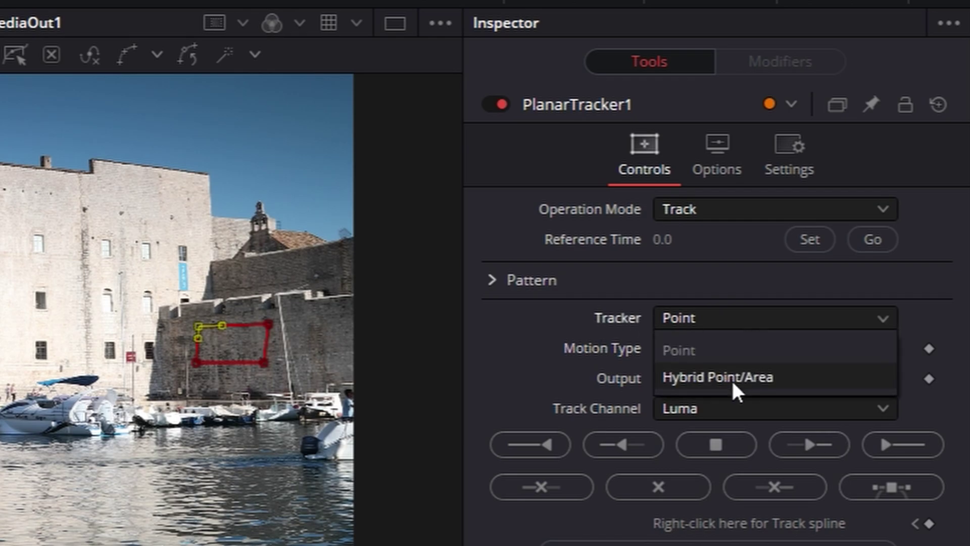
pyautogui.click(728, 377)
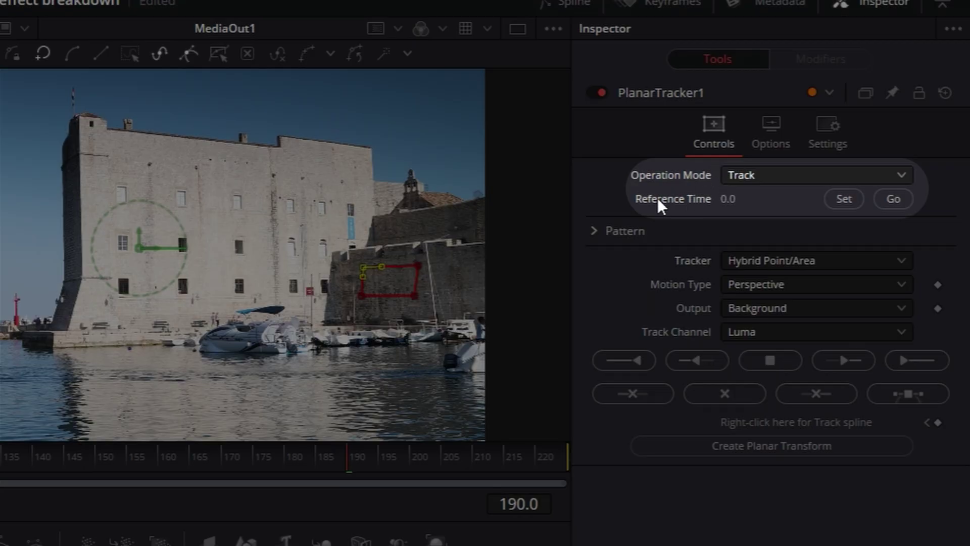
# Track the wall forward to the end and backward to the start from reference frame 190
pyautogui.click(842, 200)
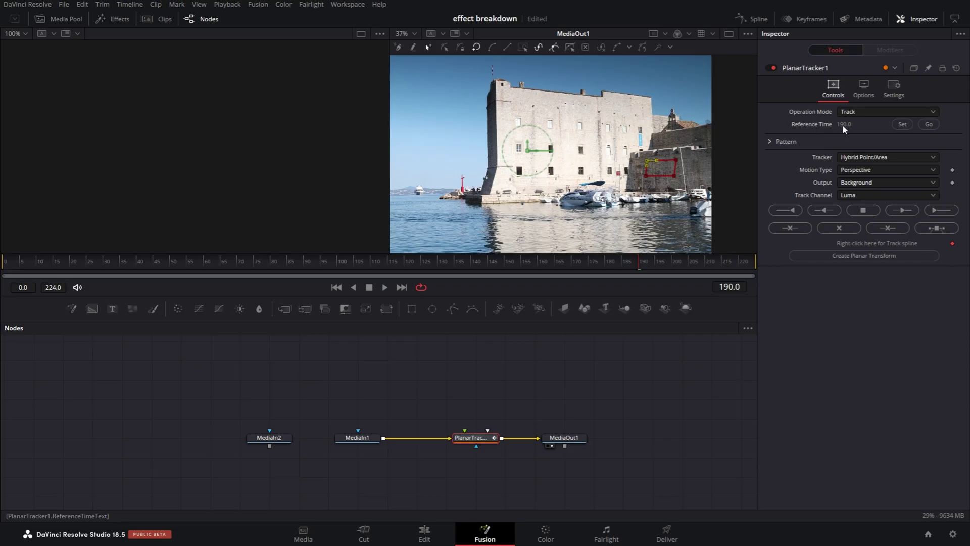
pyautogui.click(935, 211)
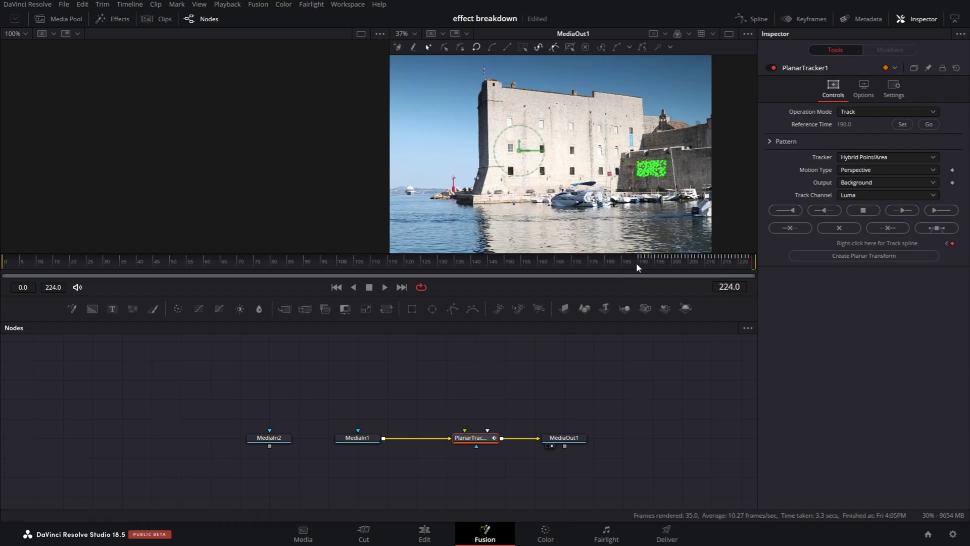
pyautogui.click(637, 263)
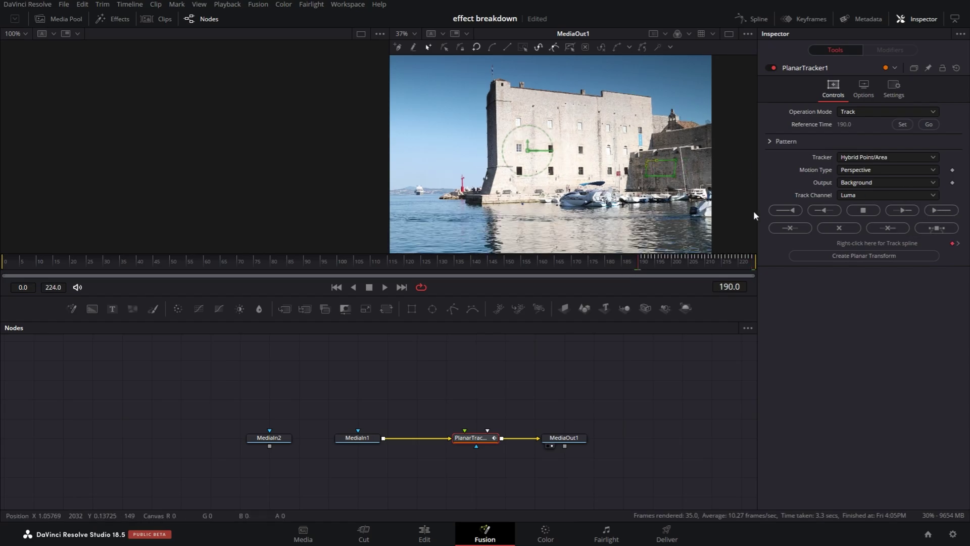
pyautogui.click(784, 211)
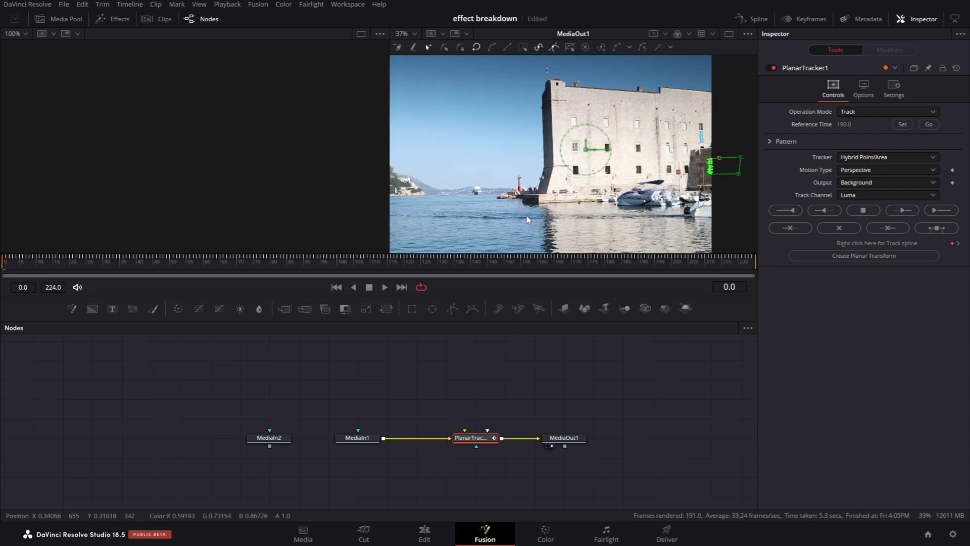
# Switch the tracker to Corner Pin mode and position the pin on the right-hand wall at frame 189
pyautogui.click(858, 111)
pyautogui.click(869, 147)
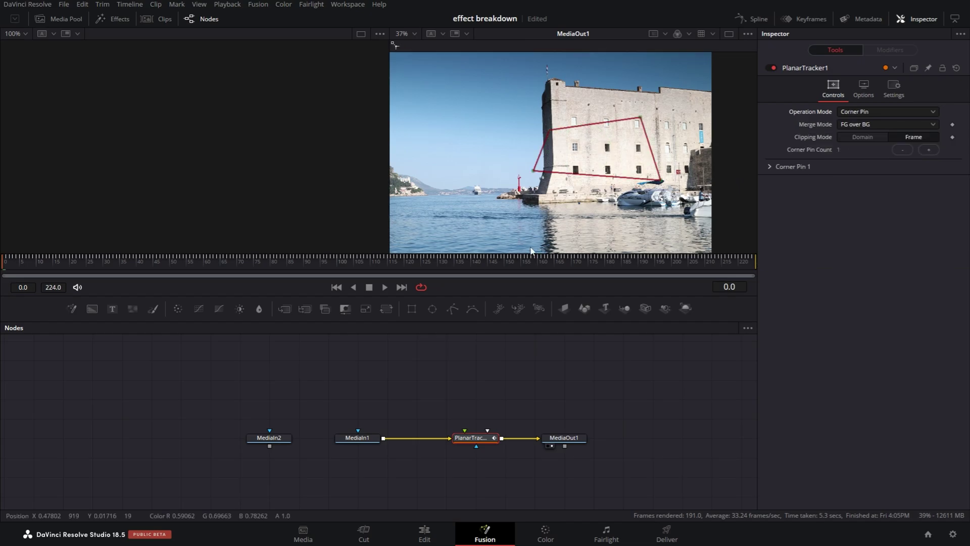
pyautogui.click(638, 261)
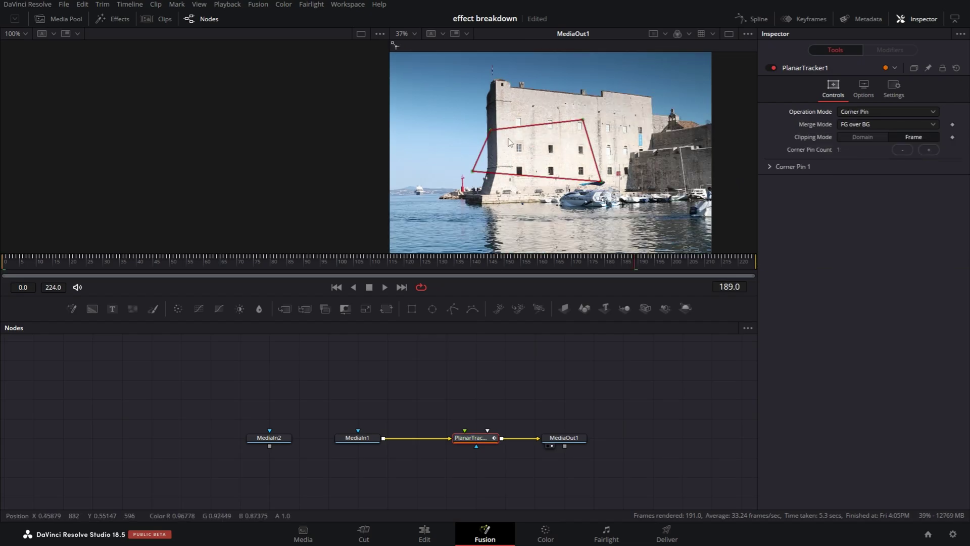
pyautogui.moveTo(638, 174); pyautogui.dragTo(639, 186)
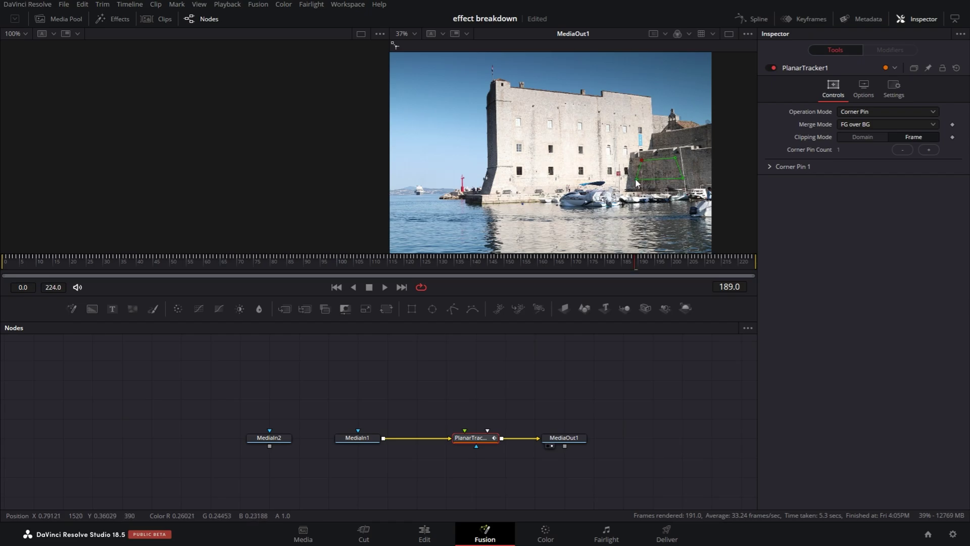
# Connect MediaIn2 to the tracker through a Transform node scaled to 1.38
pyautogui.moveTo(269, 437); pyautogui.dragTo(466, 433)
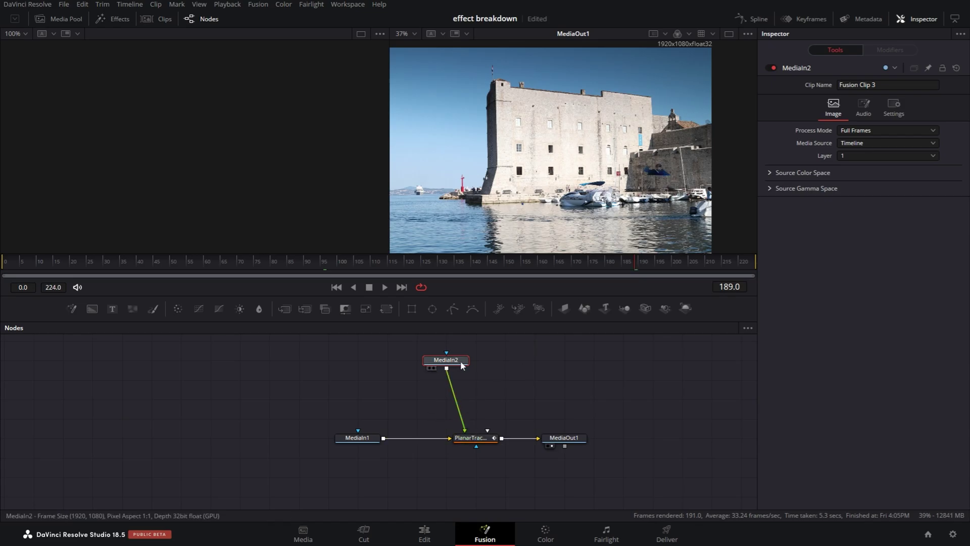
pyautogui.click(389, 308)
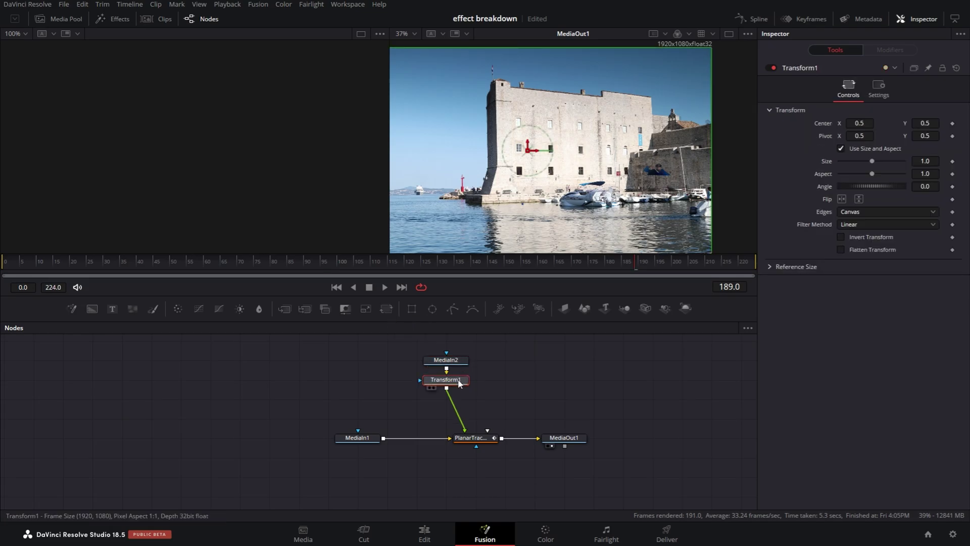
pyautogui.moveTo(871, 161); pyautogui.dragTo(875, 160)
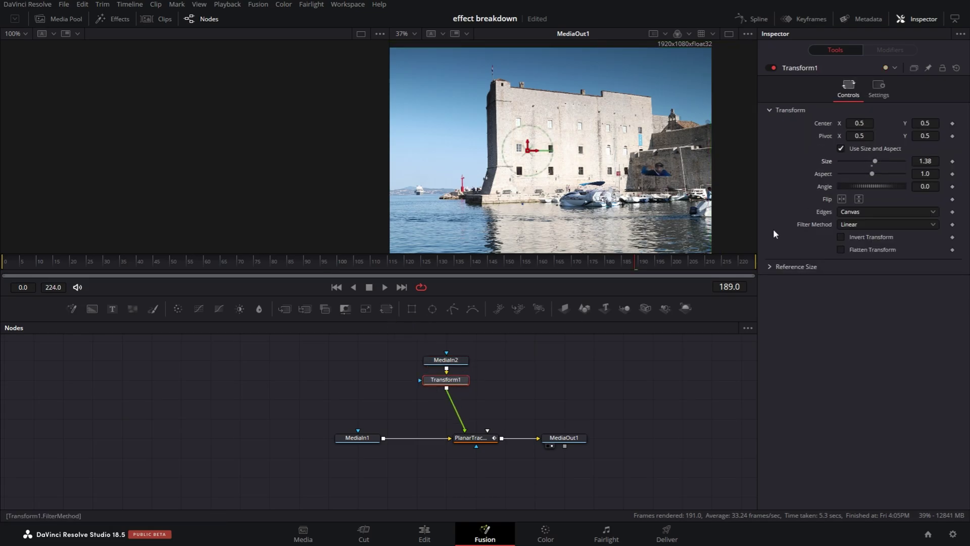
# Adjust the corner pin's bottom-left corner on the wall and expand the Corner Pin 1 settings
pyautogui.click(478, 435)
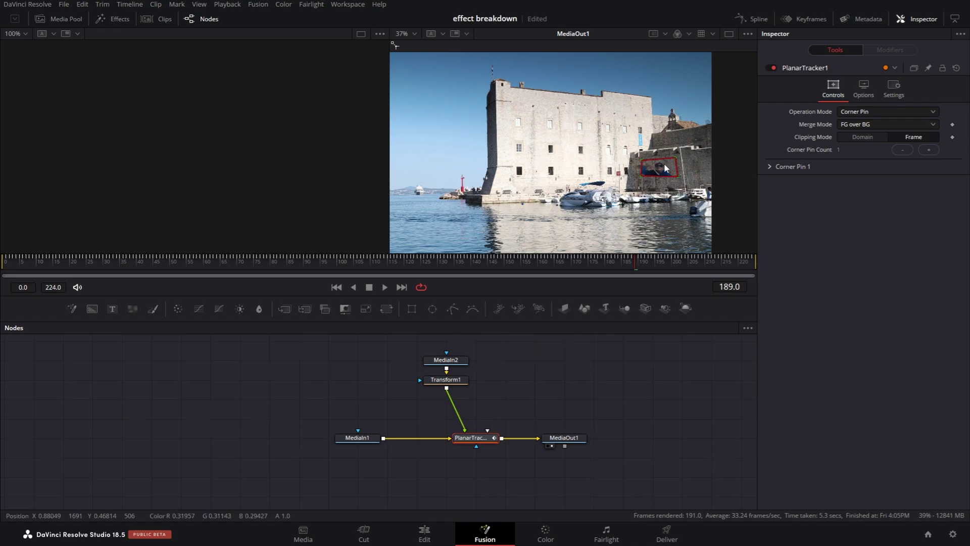
pyautogui.moveTo(640, 180); pyautogui.dragTo(632, 183)
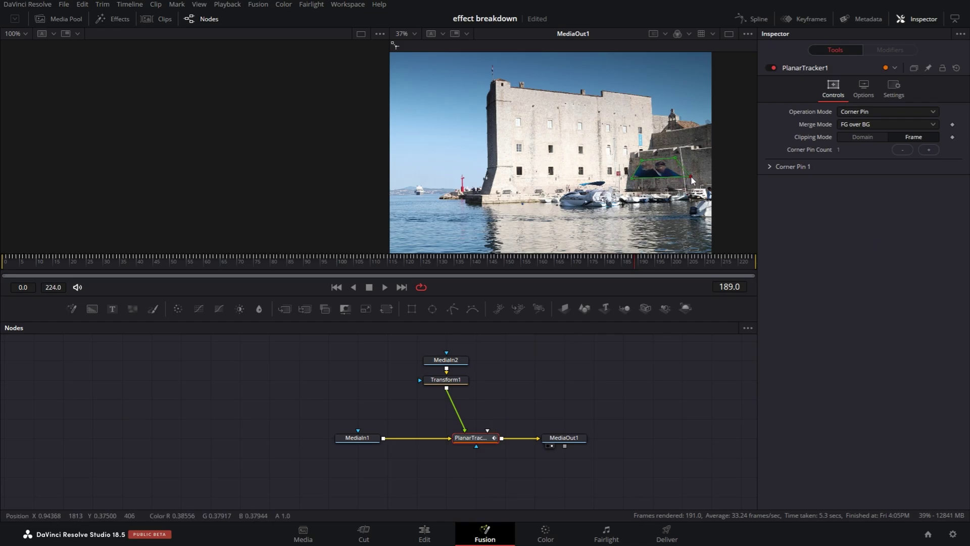
pyautogui.click(463, 379)
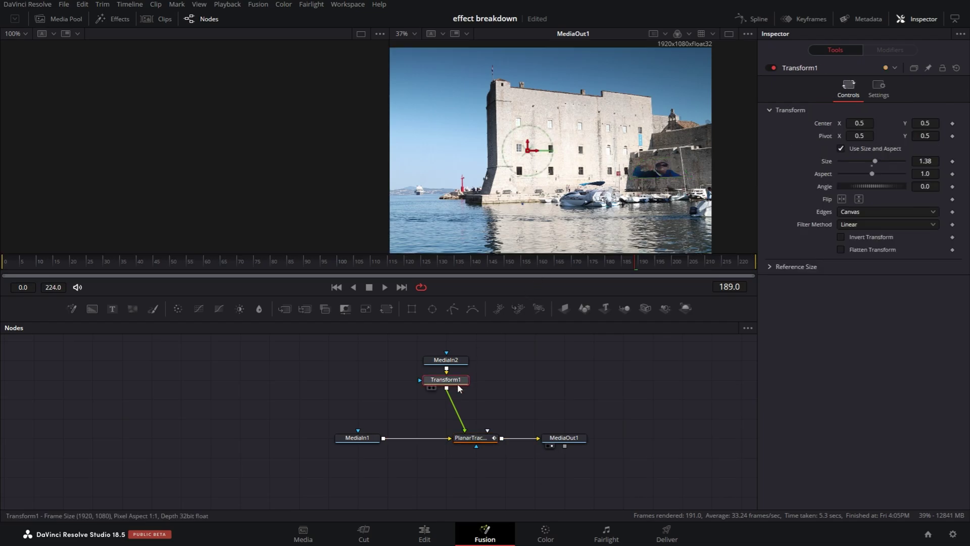
pyautogui.scroll(5, 590, 108)
pyautogui.click(590, 107)
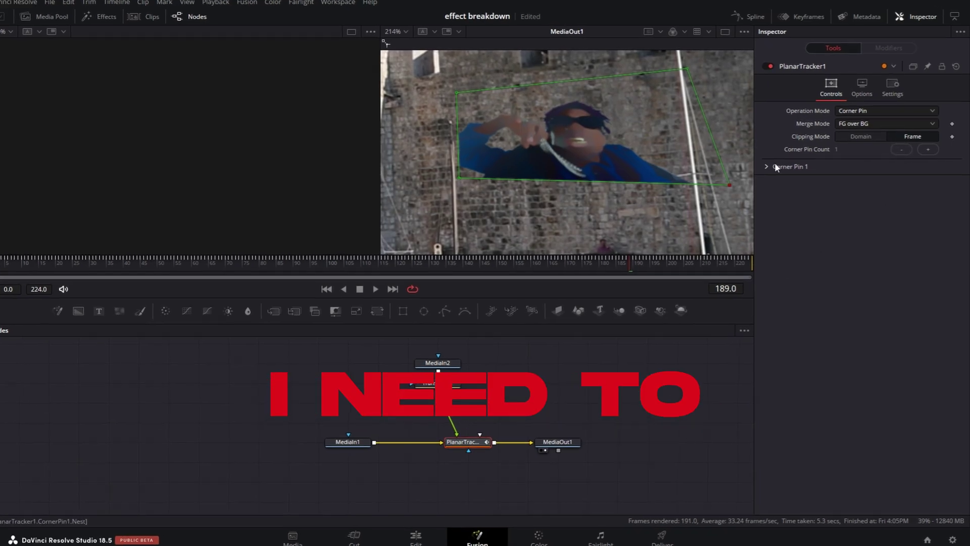
pyautogui.click(770, 166)
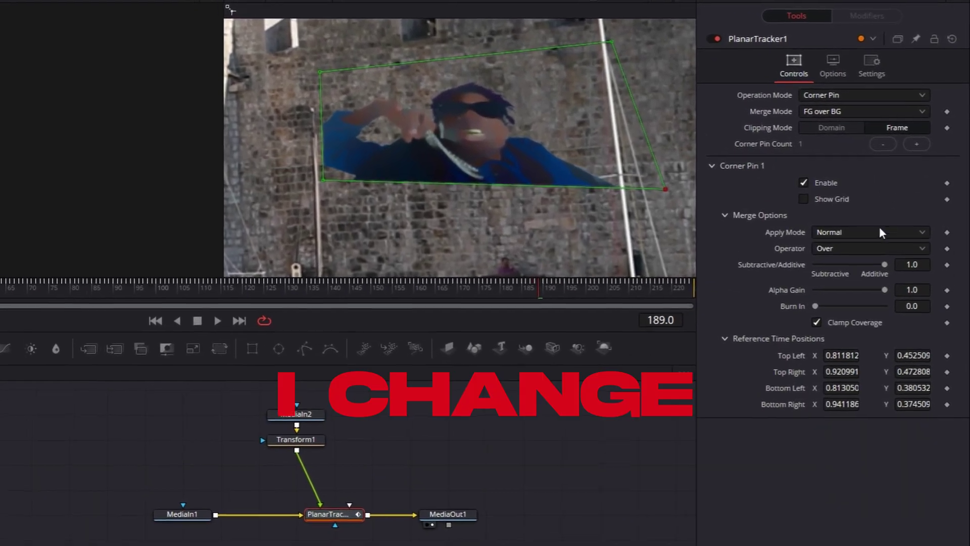
# Try Overlay apply mode on Corner Pin 1 with gain lowered to about 0.76
pyautogui.click(882, 224)
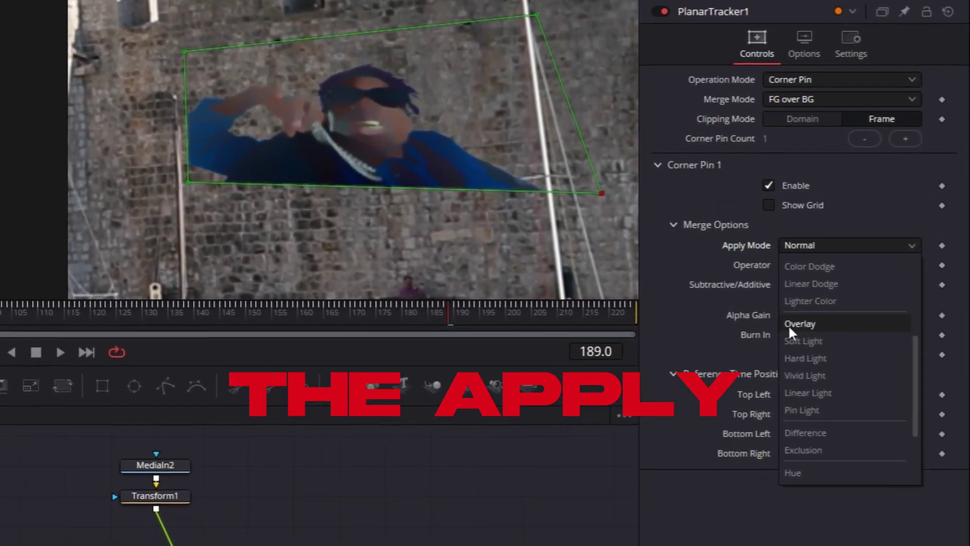
pyautogui.click(836, 282)
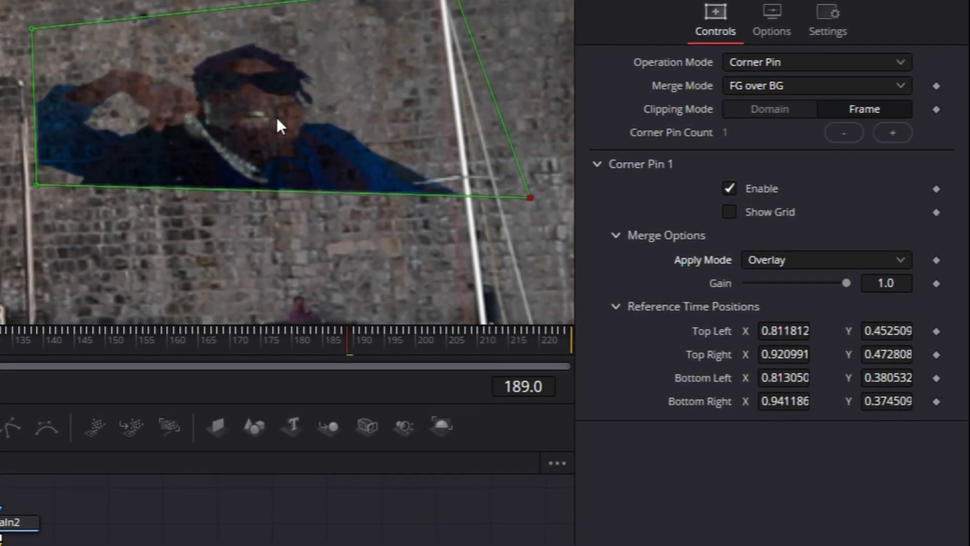
pyautogui.moveTo(518, 192); pyautogui.dragTo(515, 206)
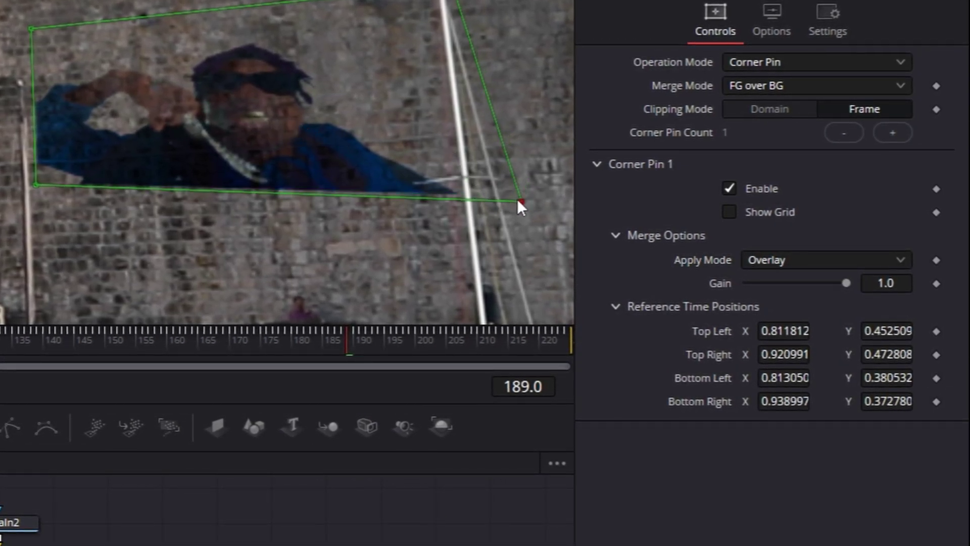
pyautogui.hotkey('ctrl', 'z')
pyautogui.moveTo(846, 283); pyautogui.dragTo(823, 283)
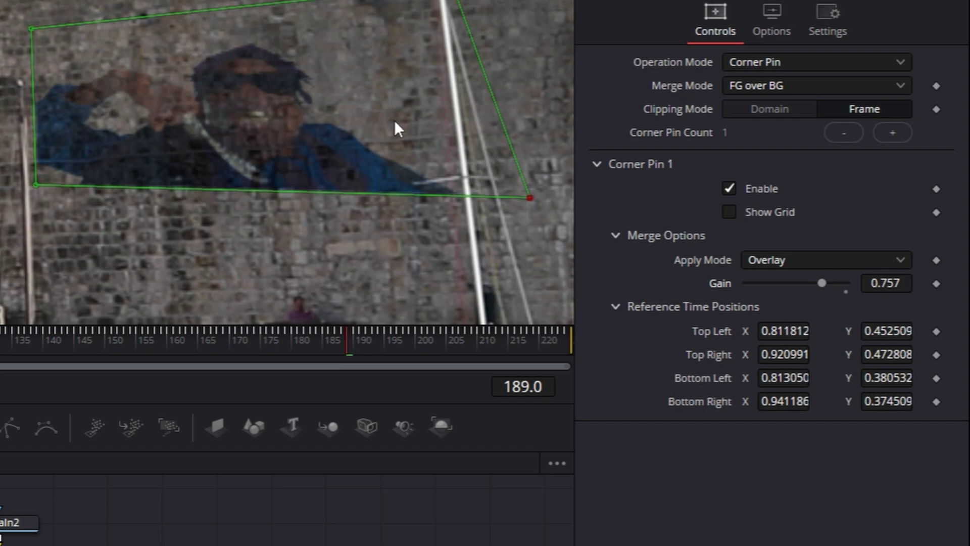
# Switch the apply mode back to Normal and set Alpha Gain to 0.598
pyautogui.click(823, 260)
pyautogui.click(821, 291)
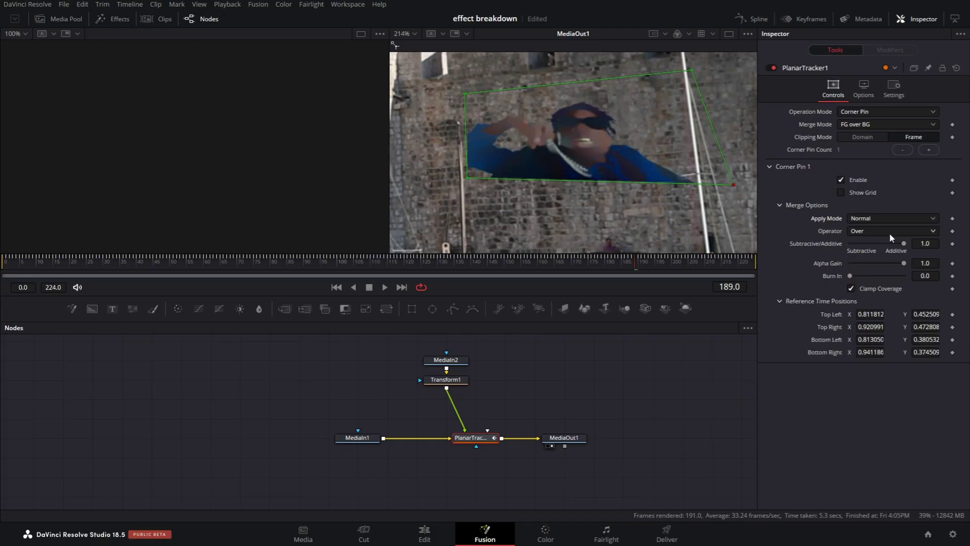
pyautogui.moveTo(904, 263); pyautogui.dragTo(882, 263)
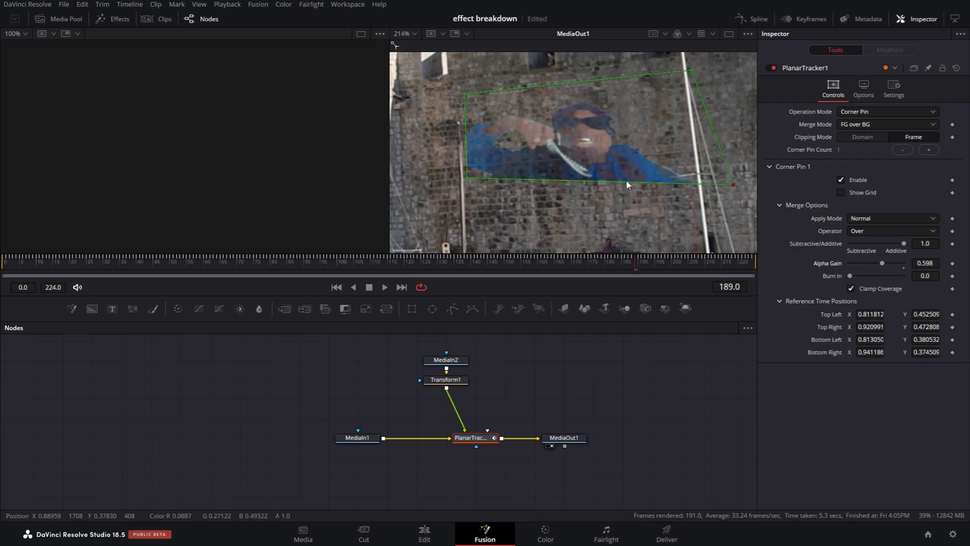
# Insert a Color Corrector after Transform1 with Brightness 0.21 and Contrast about 1.3
pyautogui.click(455, 384)
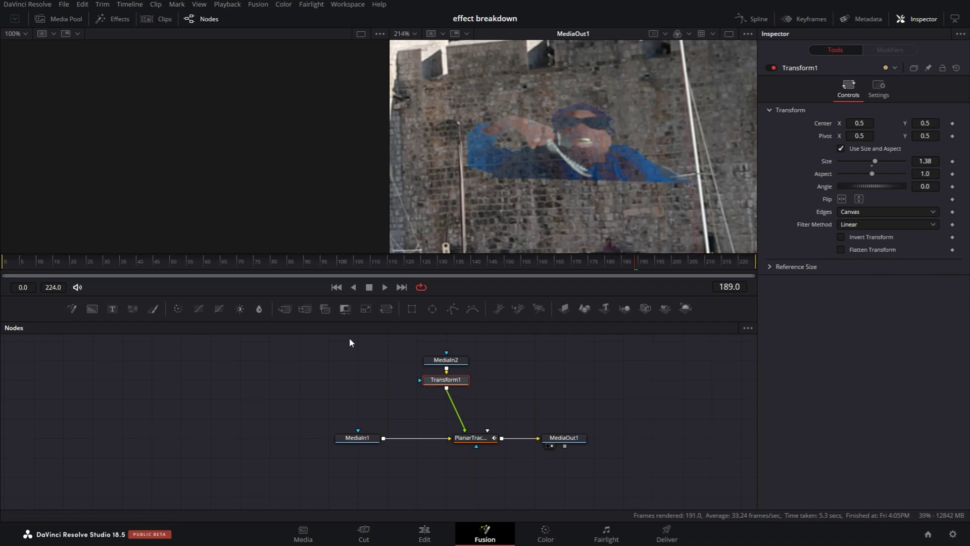
pyautogui.click(177, 307)
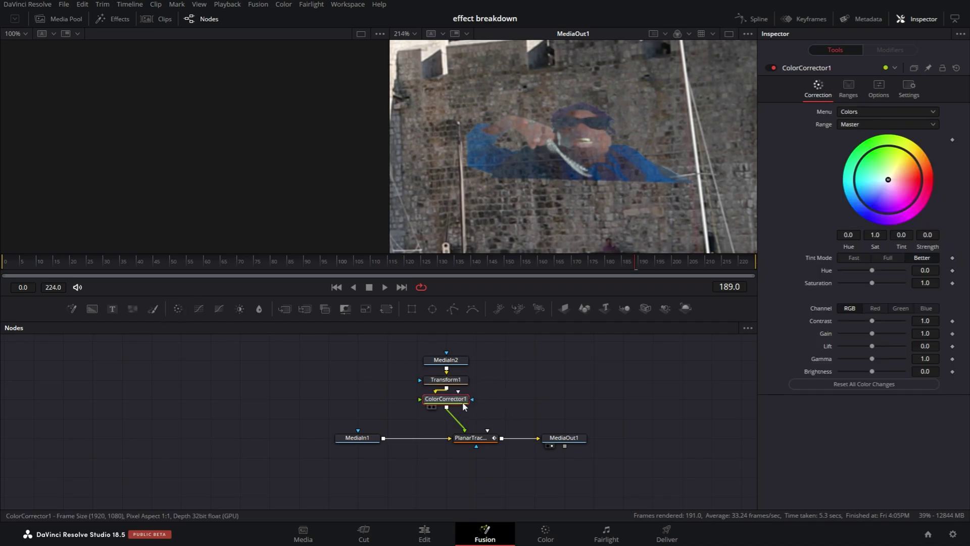
pyautogui.moveTo(871, 371); pyautogui.dragTo(877, 368)
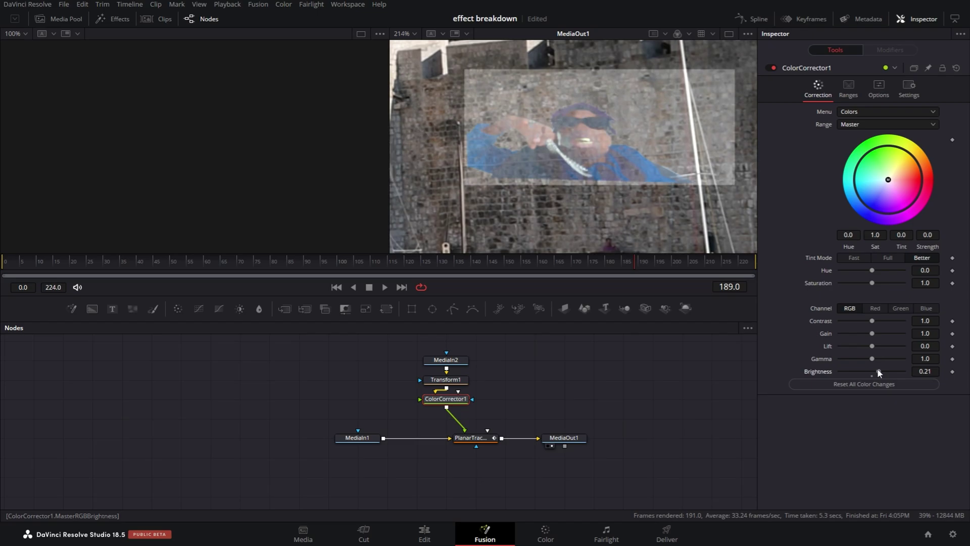
pyautogui.moveTo(874, 322); pyautogui.dragTo(878, 320)
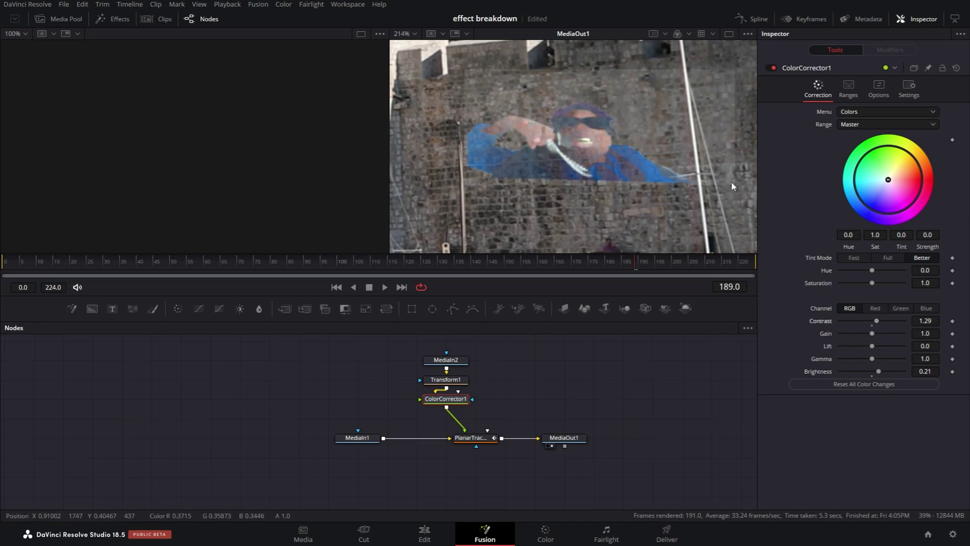
# Enable Pre-Divide/Post-Multiply on ColorCorrector1, set Saturation to 2.0 and Gain to 0.95
pyautogui.click(881, 94)
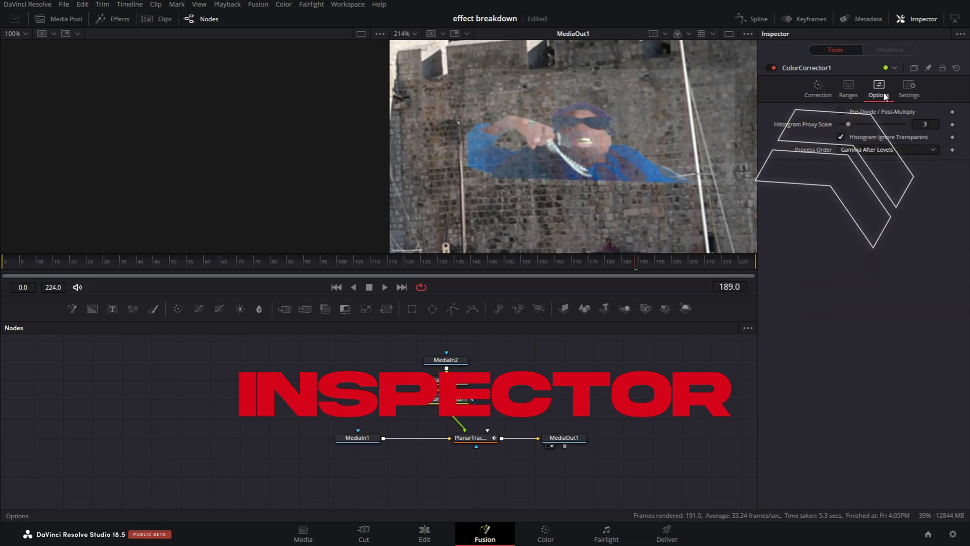
pyautogui.click(840, 112)
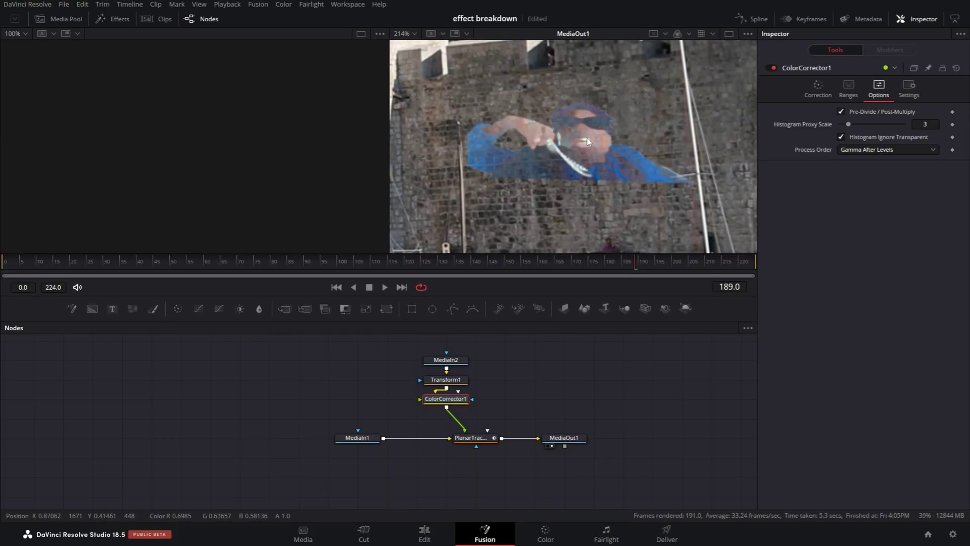
pyautogui.click(817, 87)
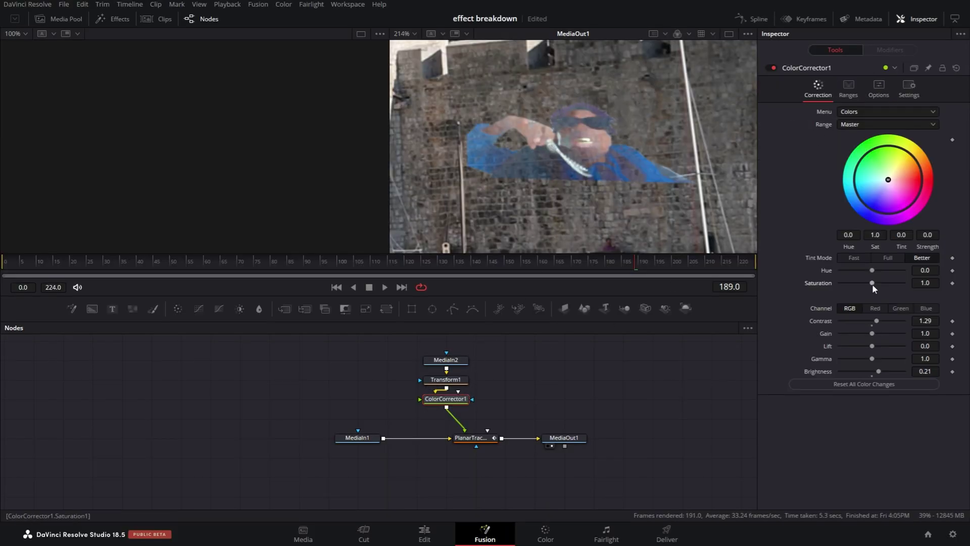
pyautogui.moveTo(872, 283); pyautogui.dragTo(883, 284)
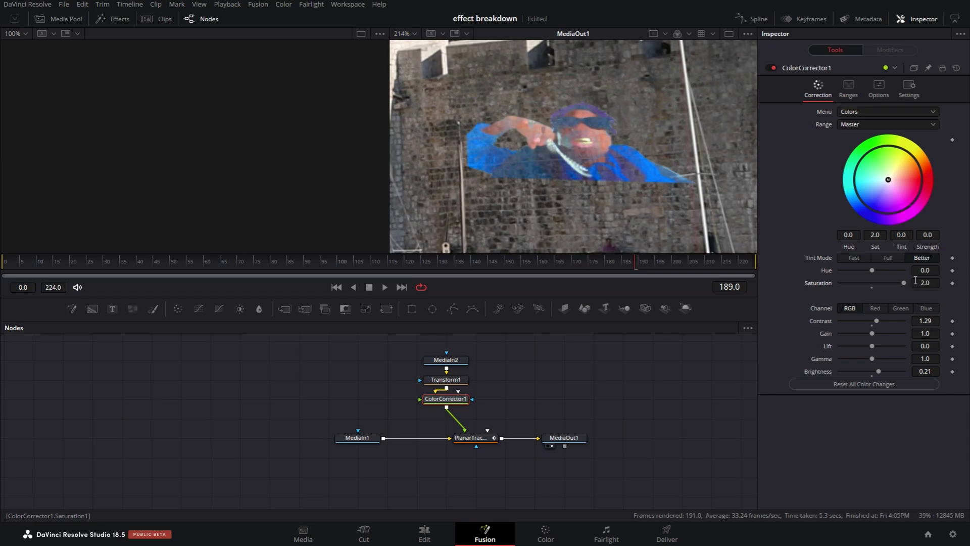
pyautogui.moveTo(872, 334); pyautogui.dragTo(871, 334)
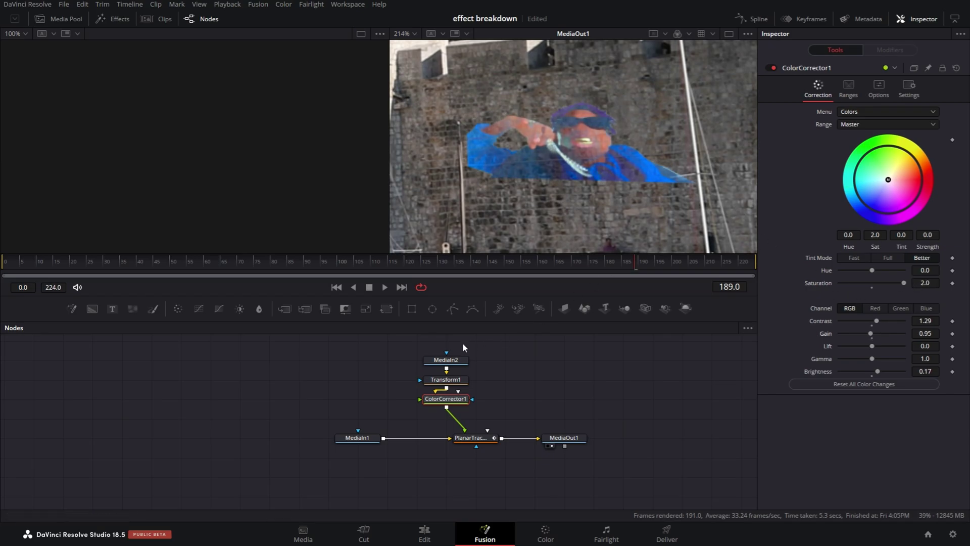
# Raise PlanarTracker1's gain to 1.0, then set ColorCorrector1 Brightness 0.32 and Contrast 1.44
pyautogui.click(469, 438)
pyautogui.moveTo(890, 234); pyautogui.dragTo(922, 233)
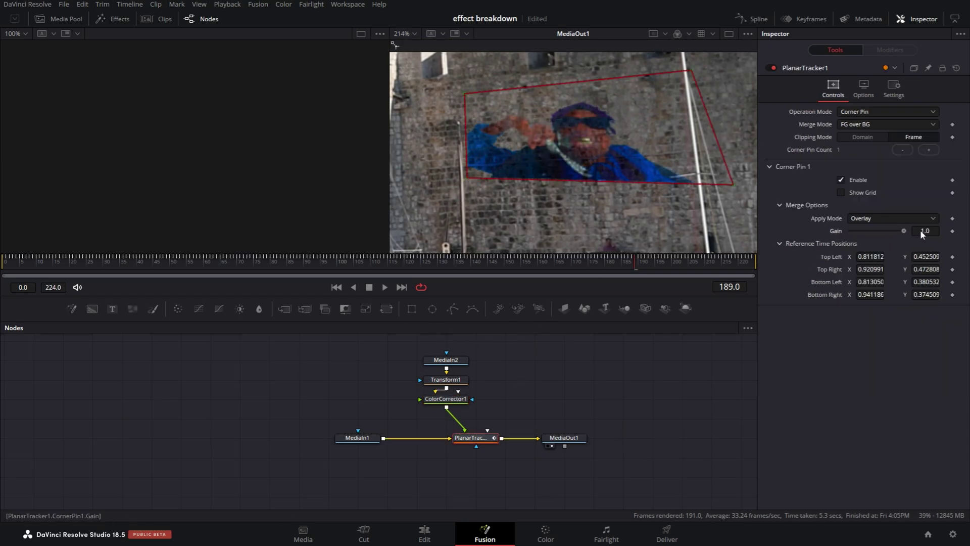
pyautogui.click(460, 400)
pyautogui.moveTo(879, 374); pyautogui.dragTo(887, 371)
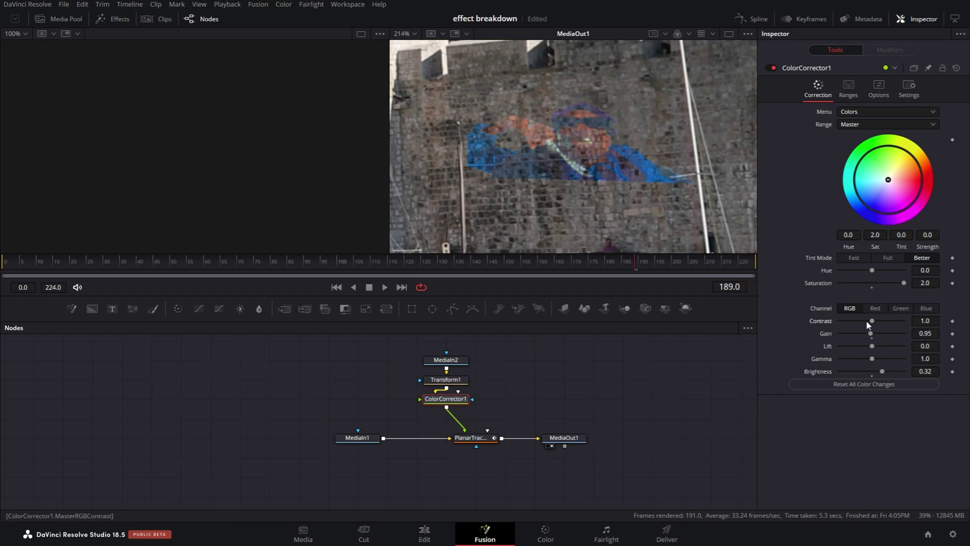
pyautogui.moveTo(872, 323); pyautogui.dragTo(877, 322)
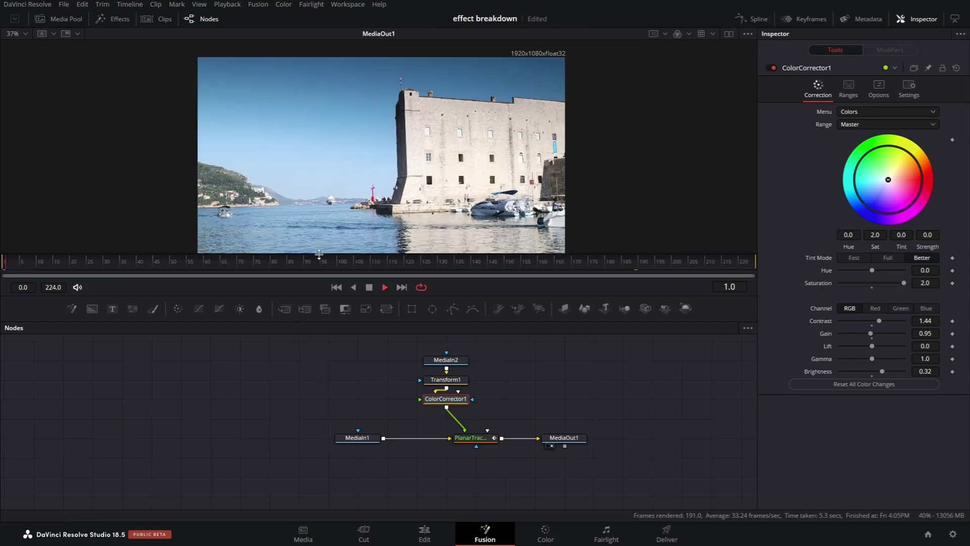
# Play back the composite from a later frame on the ruler
pyautogui.click(319, 255)
pyautogui.press('space')
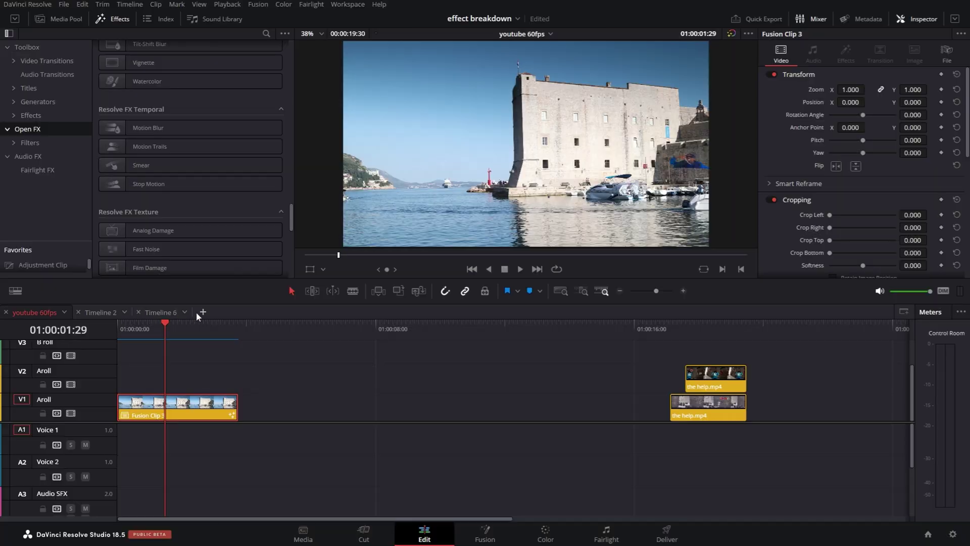
# Open Fusion Clip 3 in its own timeline and delete the Watercolor effect from the Video 2 dancer clip
pyautogui.rightClick(181, 405)
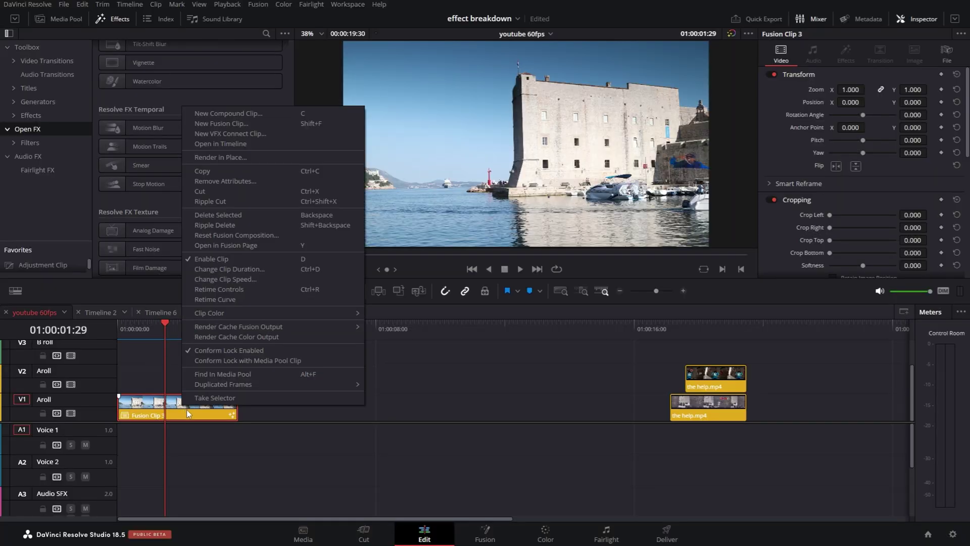
pyautogui.click(216, 141)
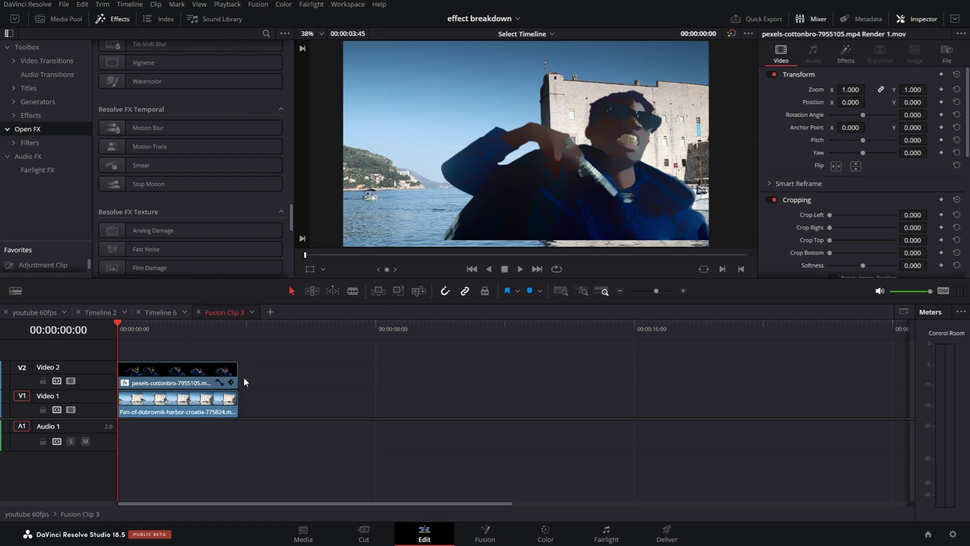
pyautogui.click(184, 377)
pyautogui.click(847, 54)
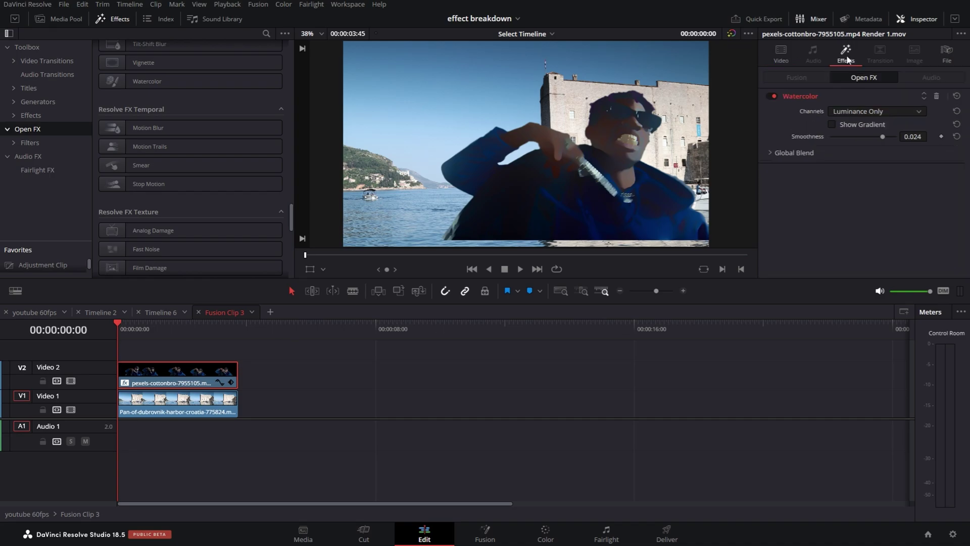
pyautogui.click(936, 96)
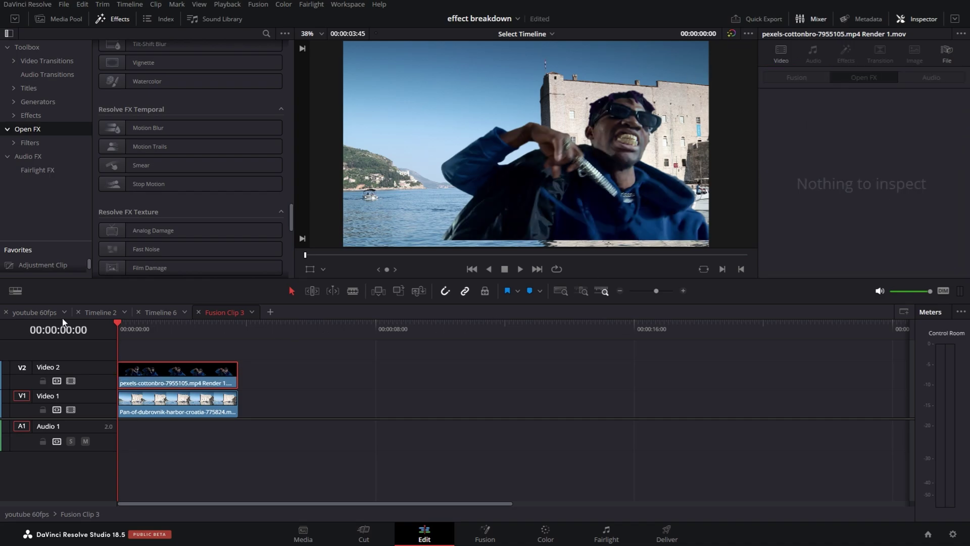
# On the youtube 60fps timeline, preview the dancer on the castle wall at 01:00:03:08, zoomed in
pyautogui.click(34, 312)
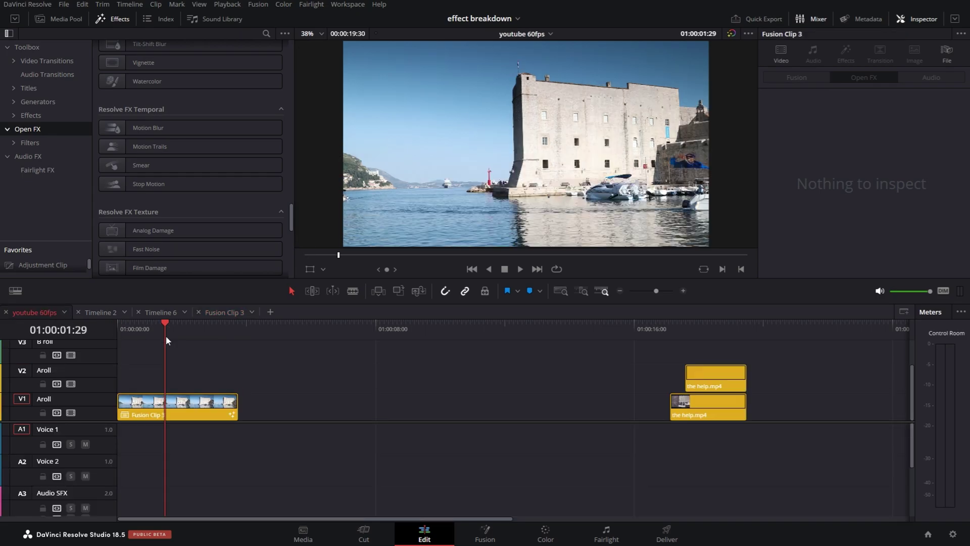
pyautogui.moveTo(122, 336); pyautogui.dragTo(218, 332)
pyautogui.scroll(5, 598, 138)
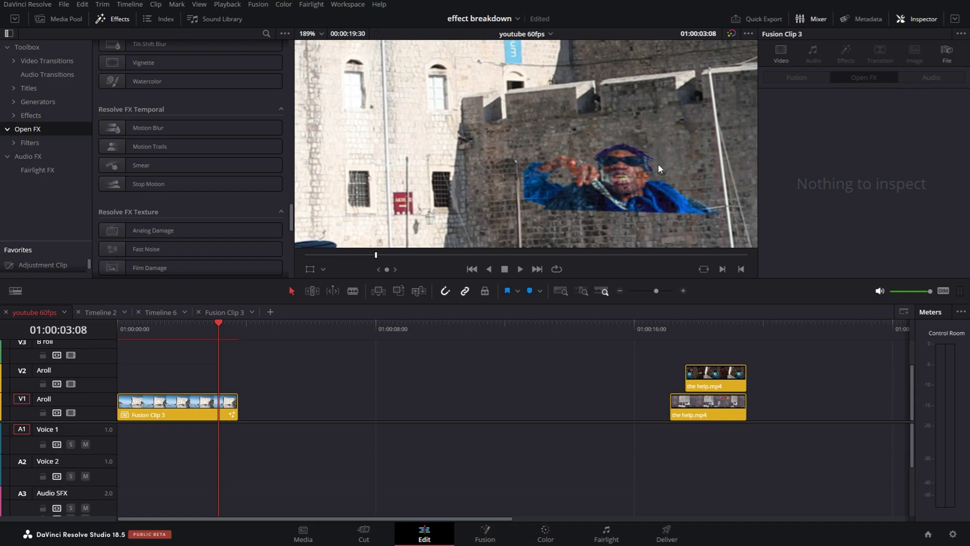